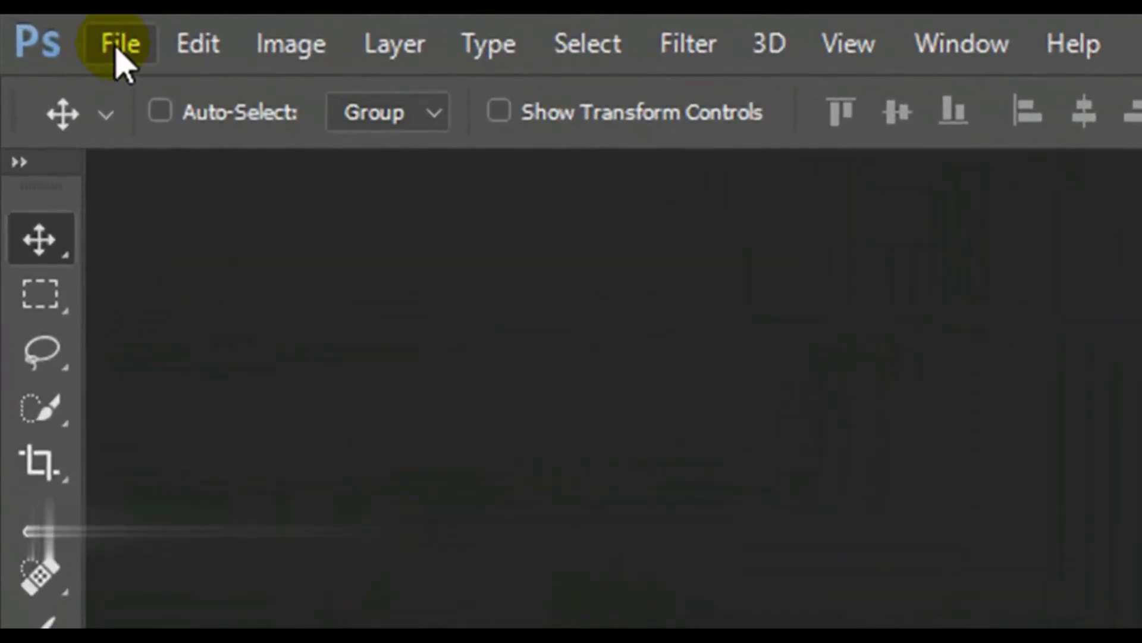
Launch Adobe Bridge from Photoshop with File > Browse in Bridge.
{"action": "left_click", "coordinate": [108, 42]}
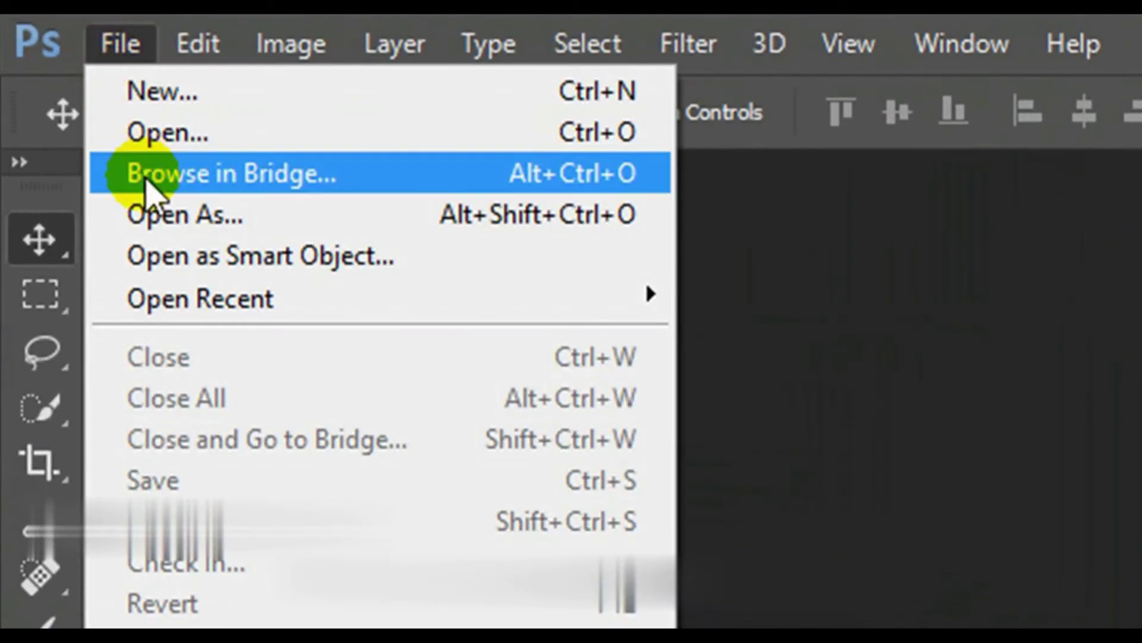
{"action": "left_click", "coordinate": [151, 178]}
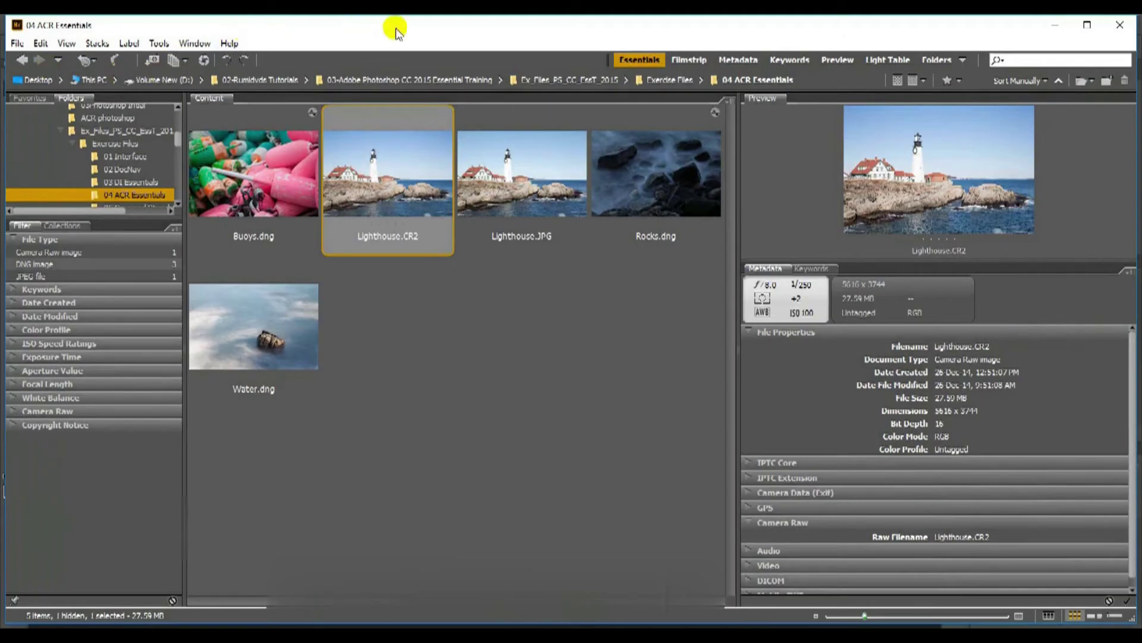
Maximize the Bridge window, select Lighthouse.CR2 (27.59 MB camera raw), and show the File menu.
{"action": "left_click", "coordinate": [1091, 30]}
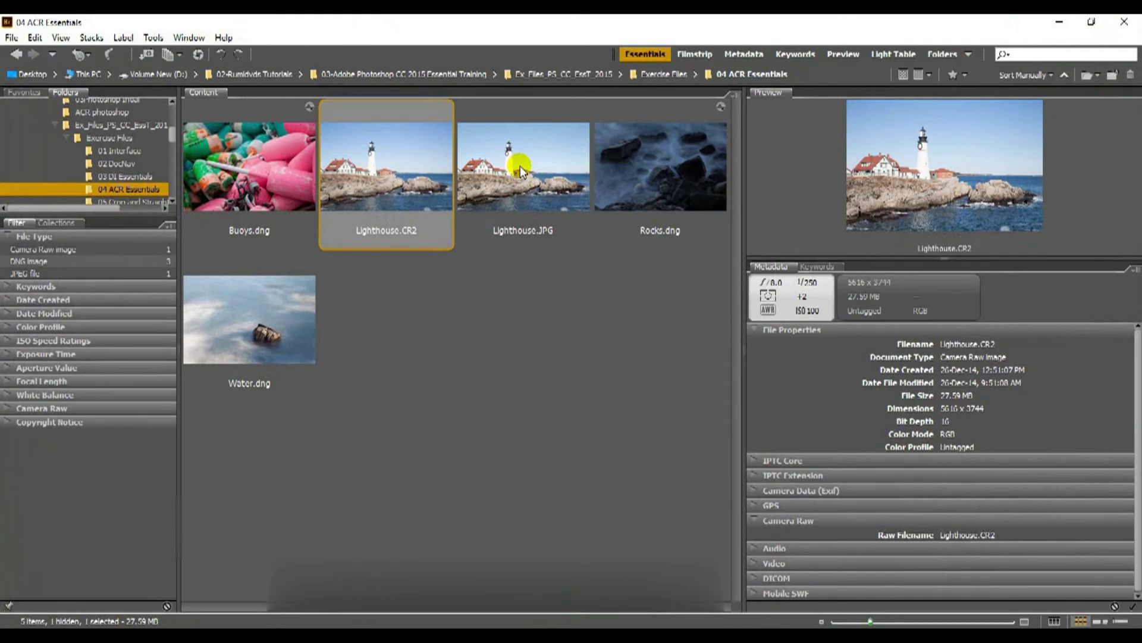
{"action": "left_click", "coordinate": [277, 173]}
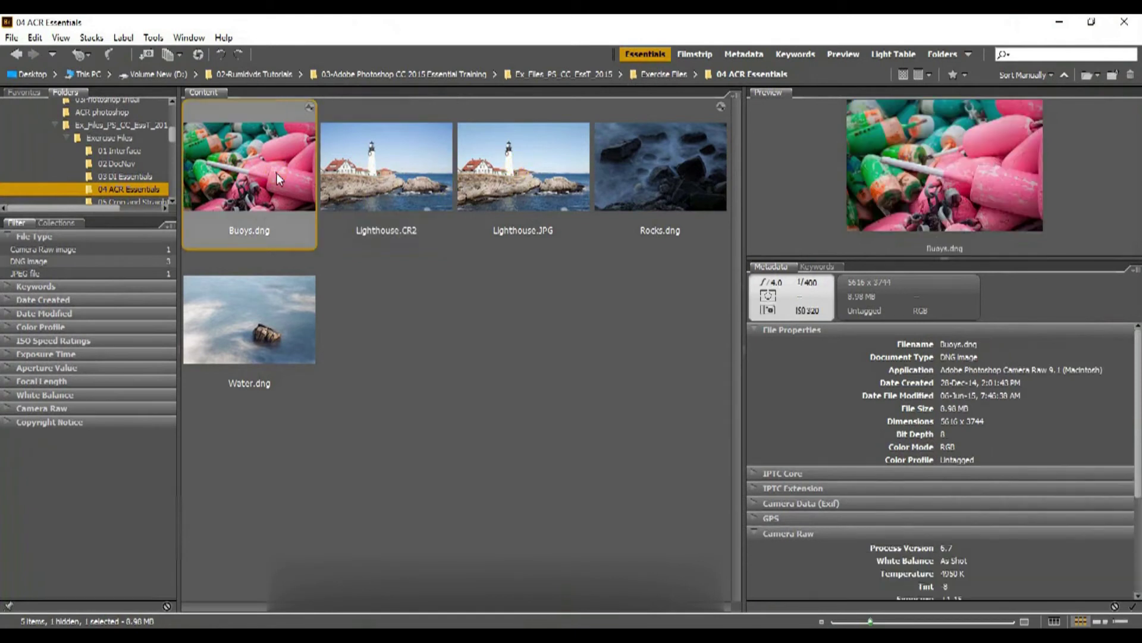
{"action": "left_click", "coordinate": [361, 178]}
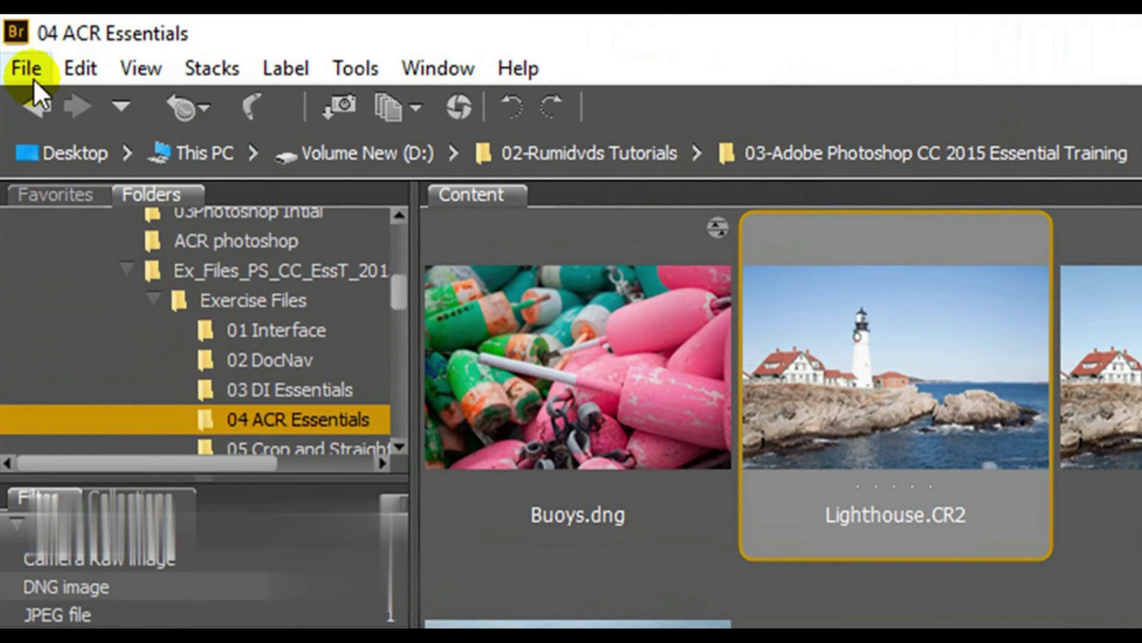
{"action": "left_click", "coordinate": [34, 77]}
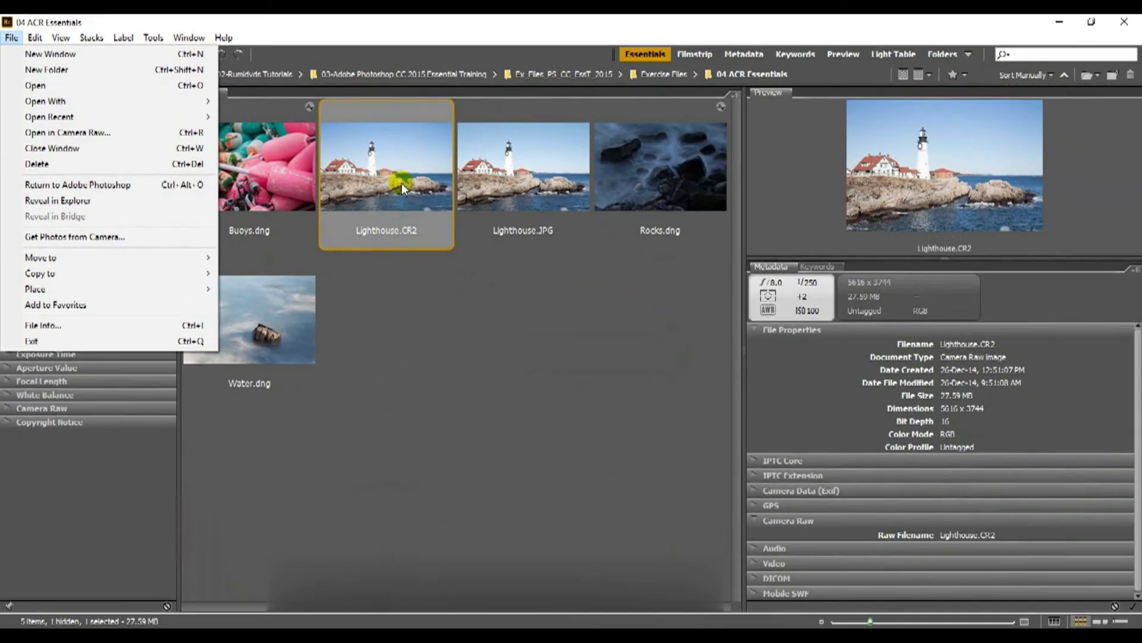
Dismiss the File menu, open Lighthouse.CR2 in Camera Raw, and close it unchanged with Done.
{"action": "left_click", "coordinate": [402, 184]}
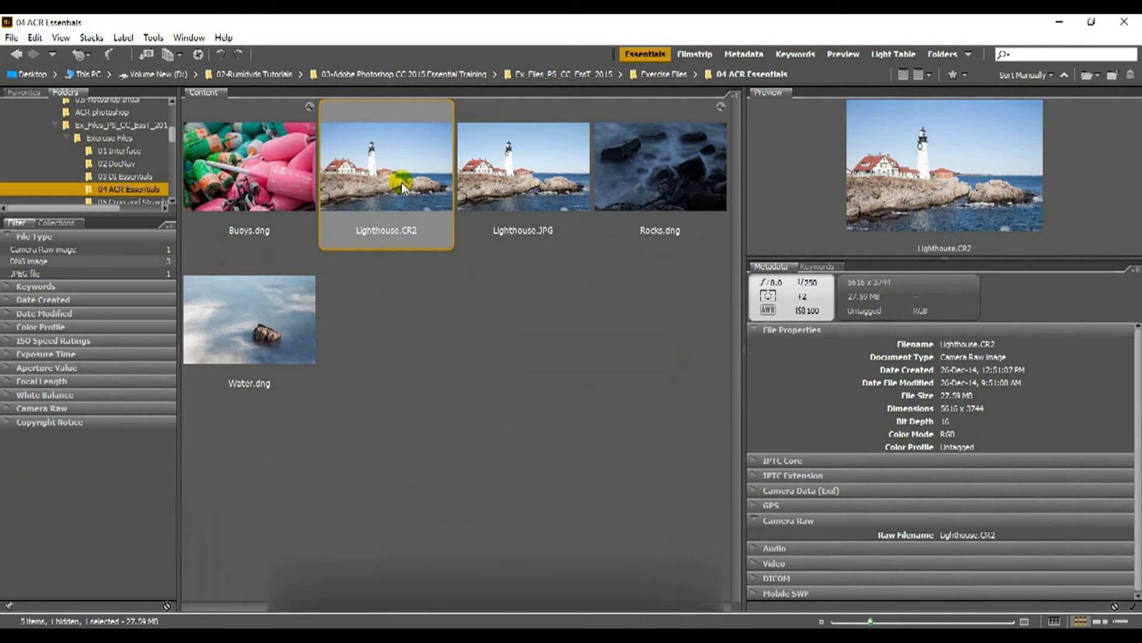
{"action": "left_click", "coordinate": [203, 54]}
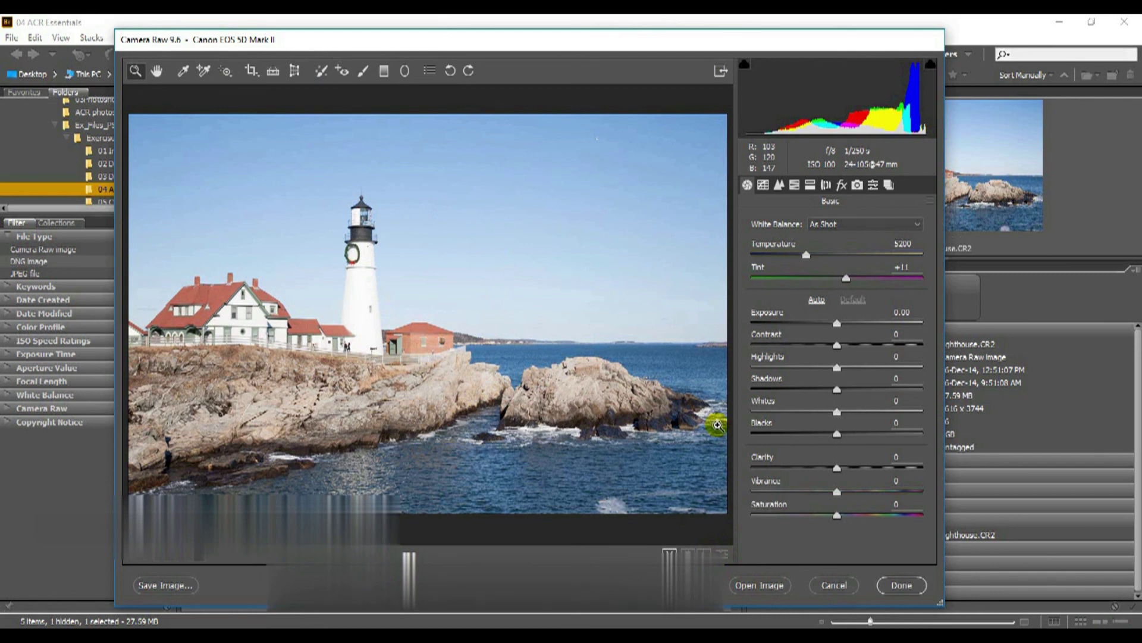
{"action": "left_click", "coordinate": [902, 586]}
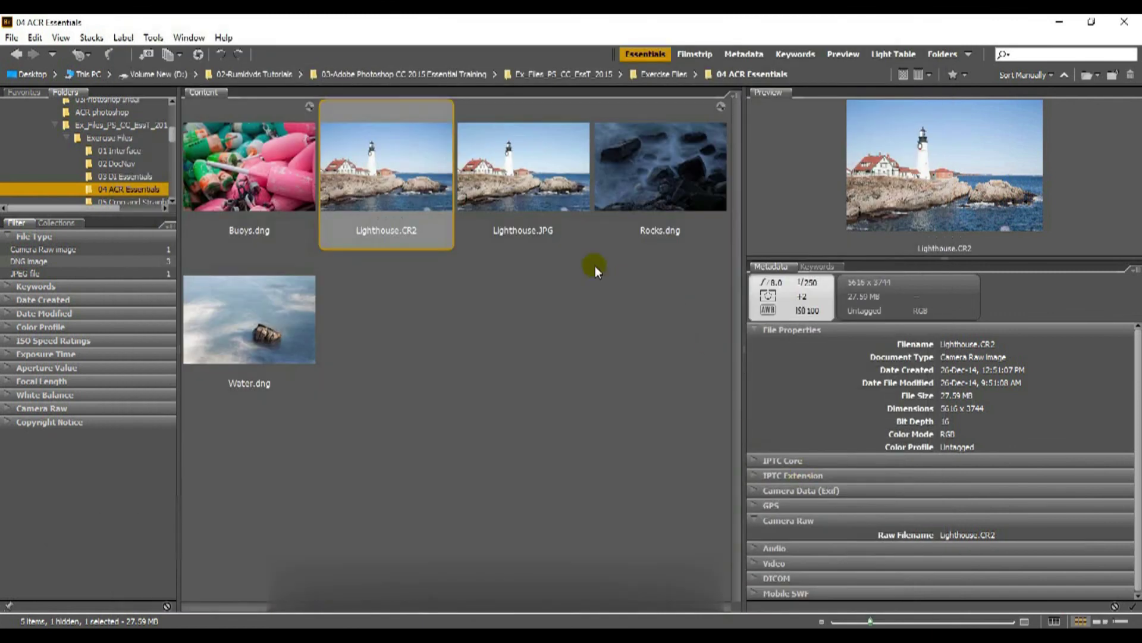